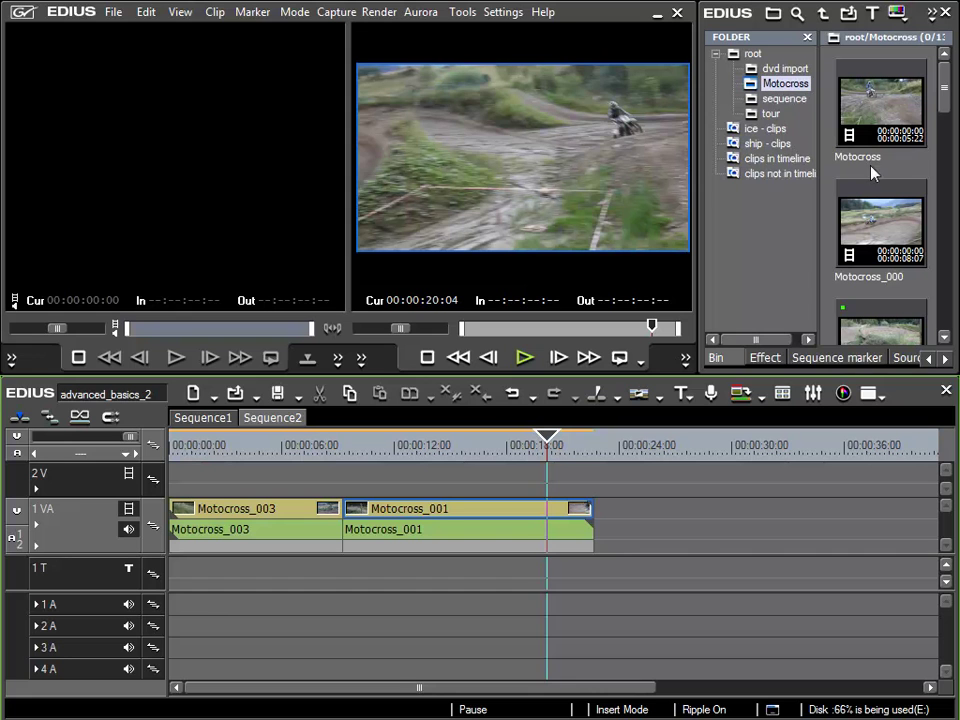
Move the timeline cursor to 00:00:05:15, inside the Motocross_003 clip
{"action": "mouse_move", "coordinate": [944, 90]}
{"action": "left_mouse_down"}
{"action": "mouse_move", "coordinate": [953, 252]}
{"action": "mouse_move", "coordinate": [940, 78]}
{"action": "left_mouse_up"}
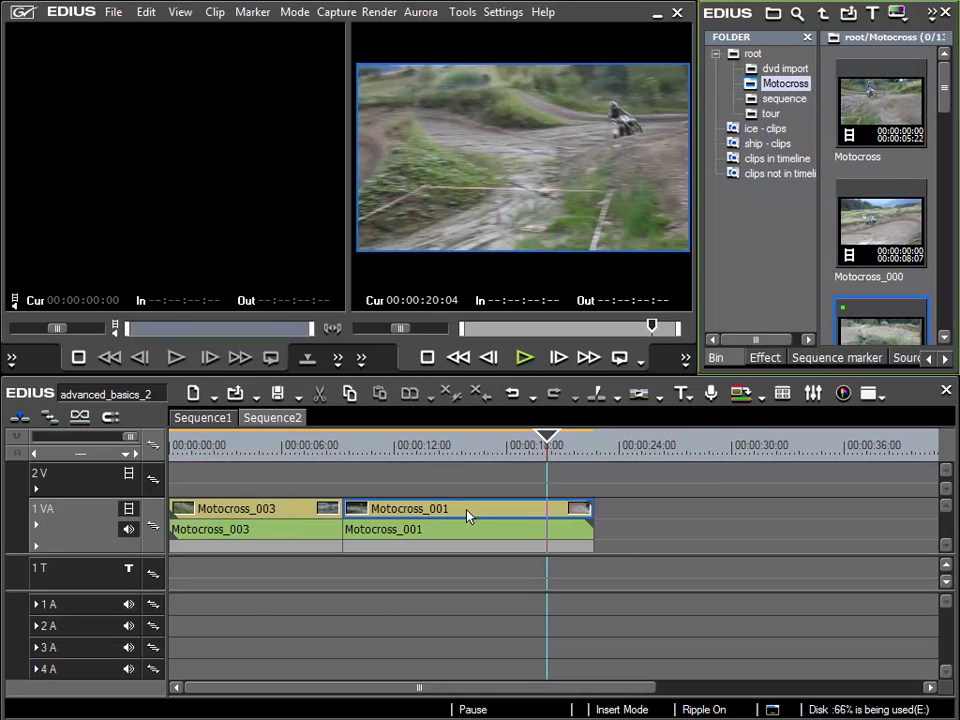
{"action": "left_click", "coordinate": [278, 452]}
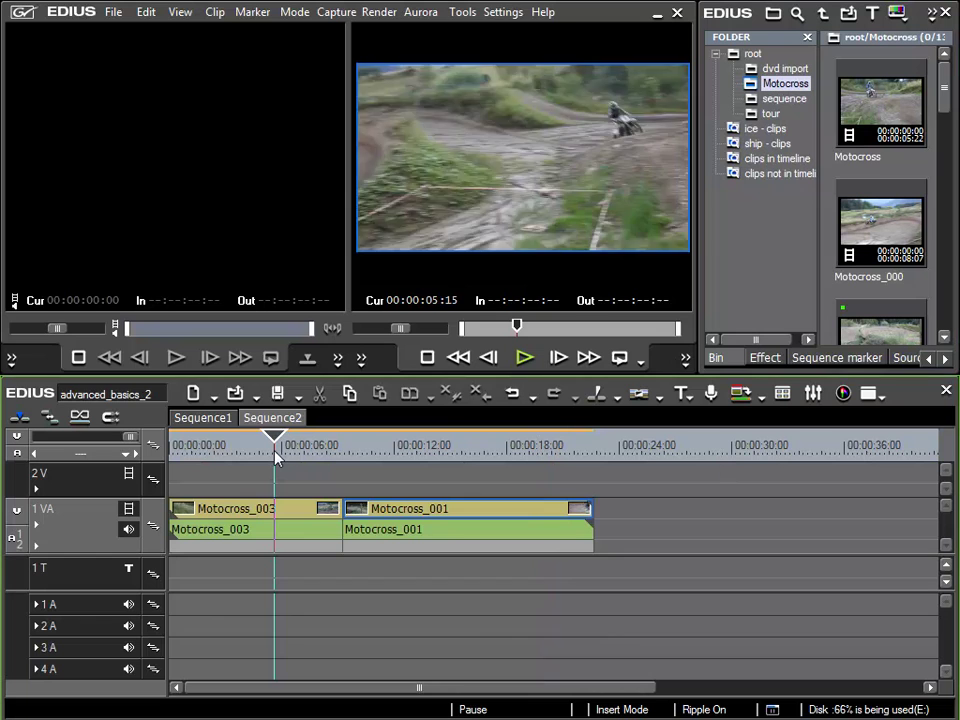
Mute the 1 VA track's audio and scrub the cursor forward to 00:00:13:24
{"action": "left_click", "coordinate": [128, 530]}
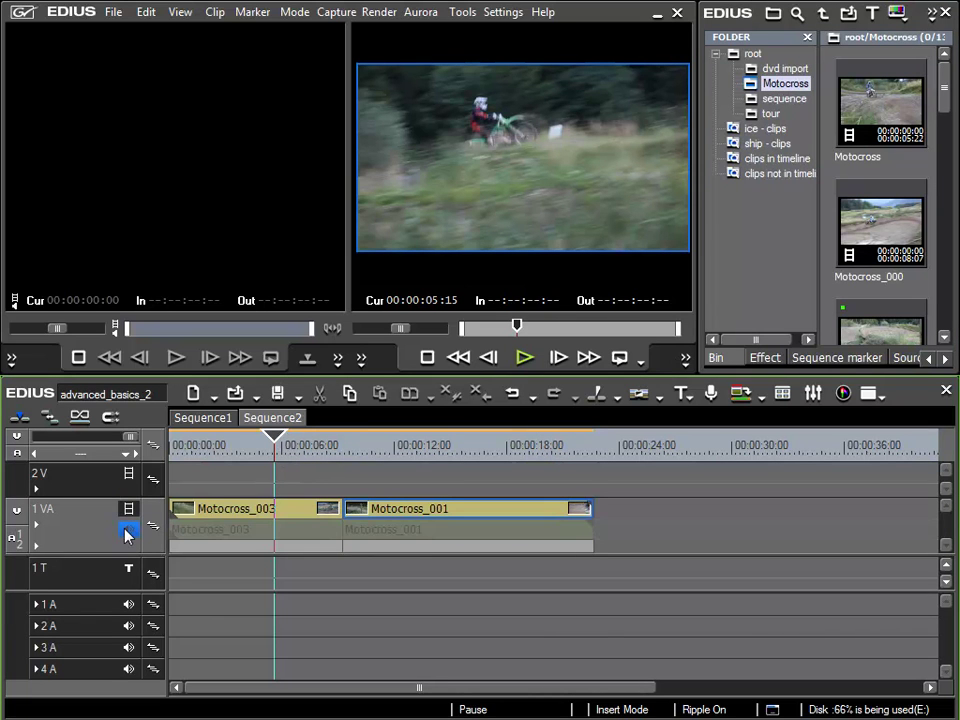
{"action": "left_click", "coordinate": [272, 448]}
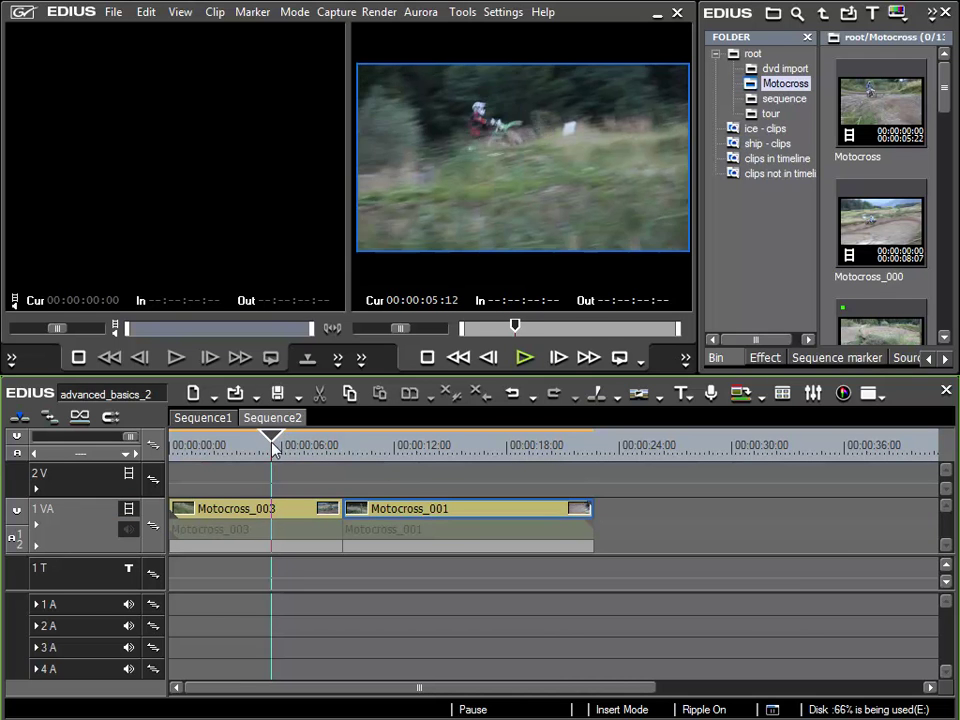
{"action": "left_click_drag", "start_coordinate": [272, 448], "coordinate": [432, 452]}
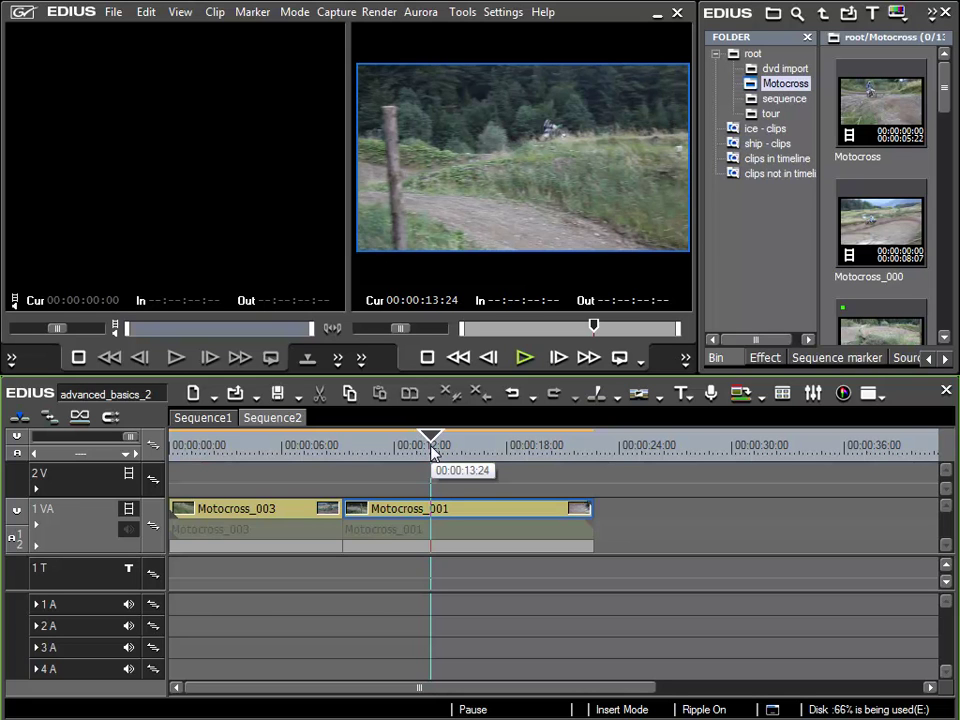
Scrub the cursor to 00:00:14:02 and select the Motocross_001 clip
{"action": "mouse_move", "coordinate": [432, 452]}
{"action": "left_mouse_down"}
{"action": "mouse_move", "coordinate": [278, 452]}
{"action": "mouse_move", "coordinate": [429, 453]}
{"action": "mouse_move", "coordinate": [433, 461]}
{"action": "left_mouse_up"}
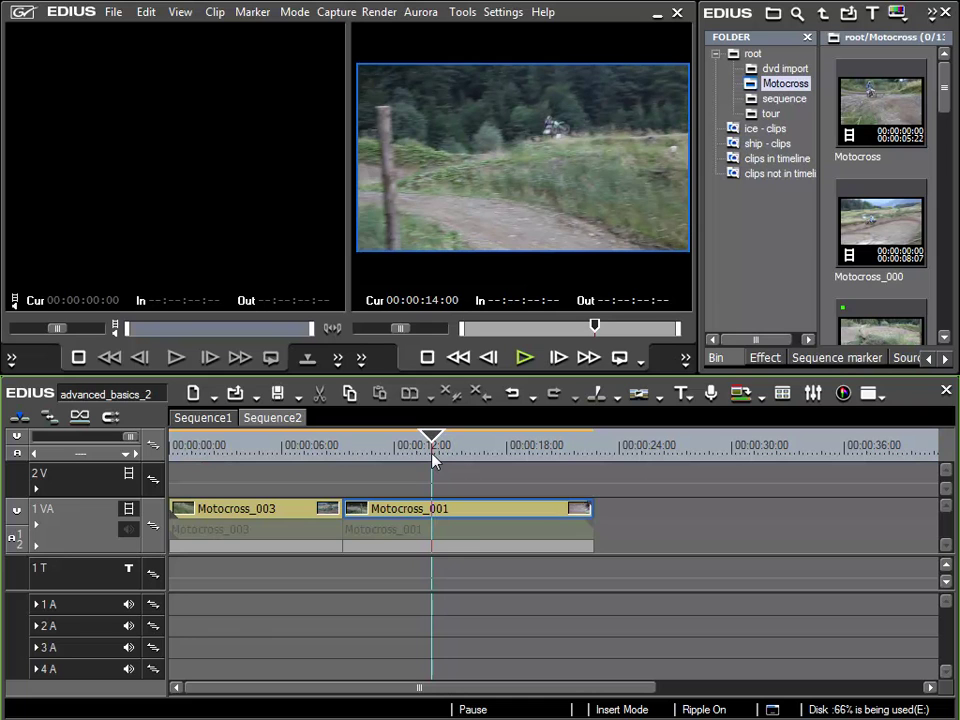
{"action": "left_click_drag", "start_coordinate": [432, 454], "coordinate": [433, 454]}
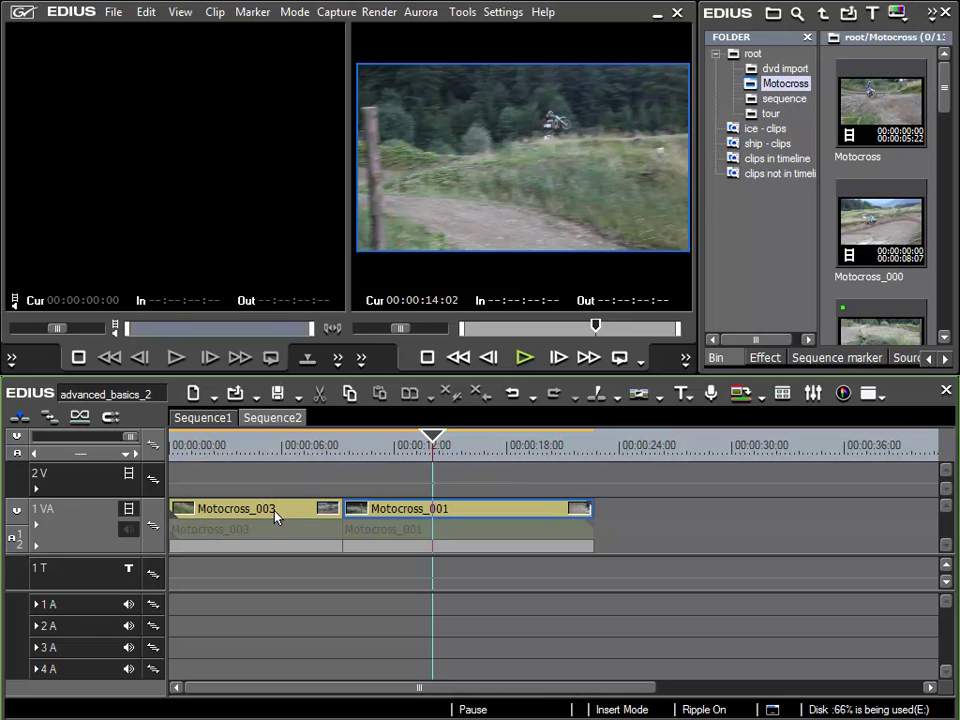
{"action": "left_click", "coordinate": [386, 512]}
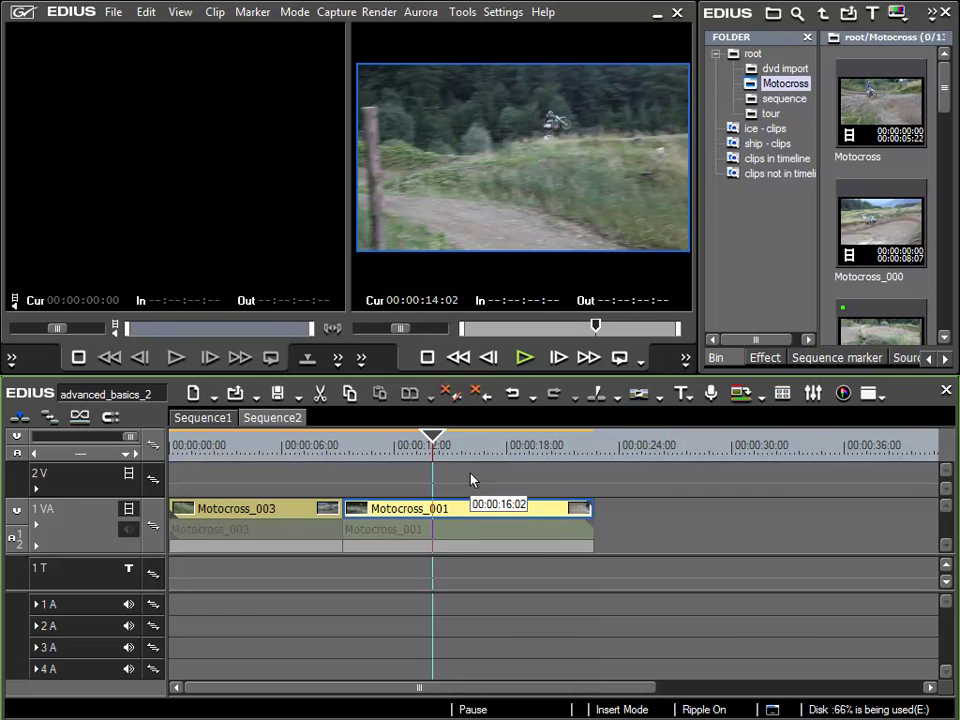
Switch EDIUS into Trimming Mode from the Mode menu
{"action": "left_click", "coordinate": [292, 14]}
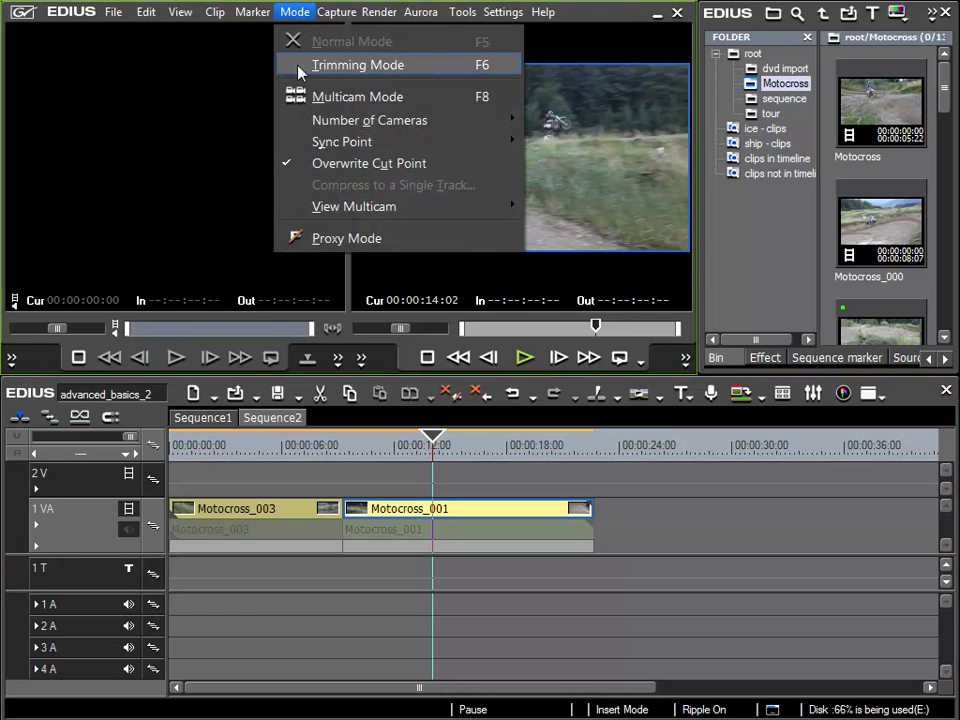
{"action": "left_click", "coordinate": [425, 66]}
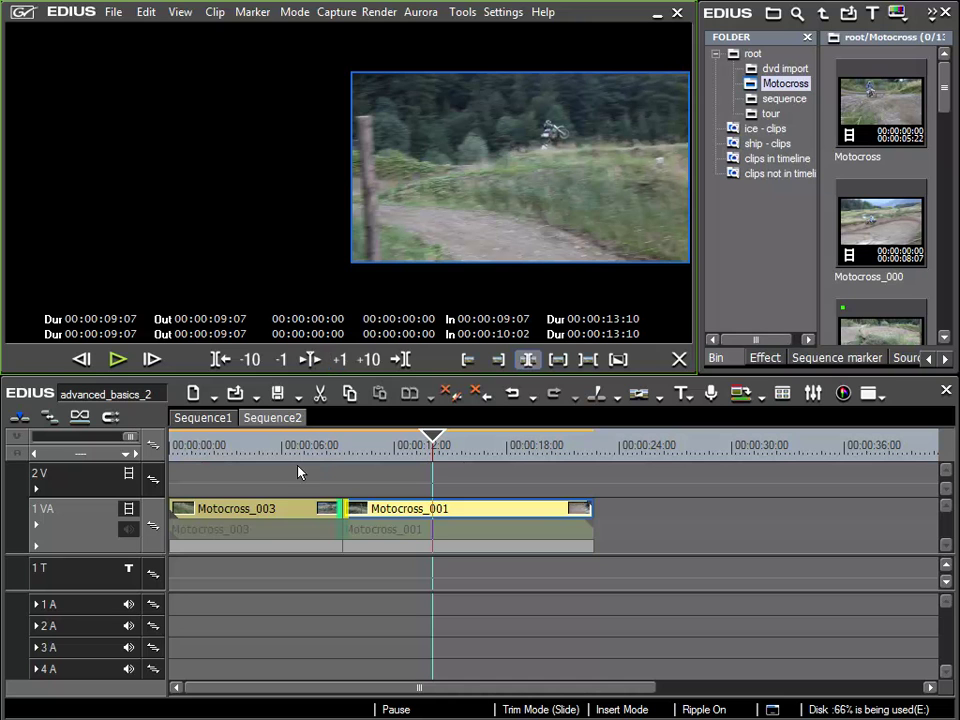
Select Motocross_003 and apply Out Point trim at its cut with Motocross_001
{"action": "left_click", "coordinate": [249, 514]}
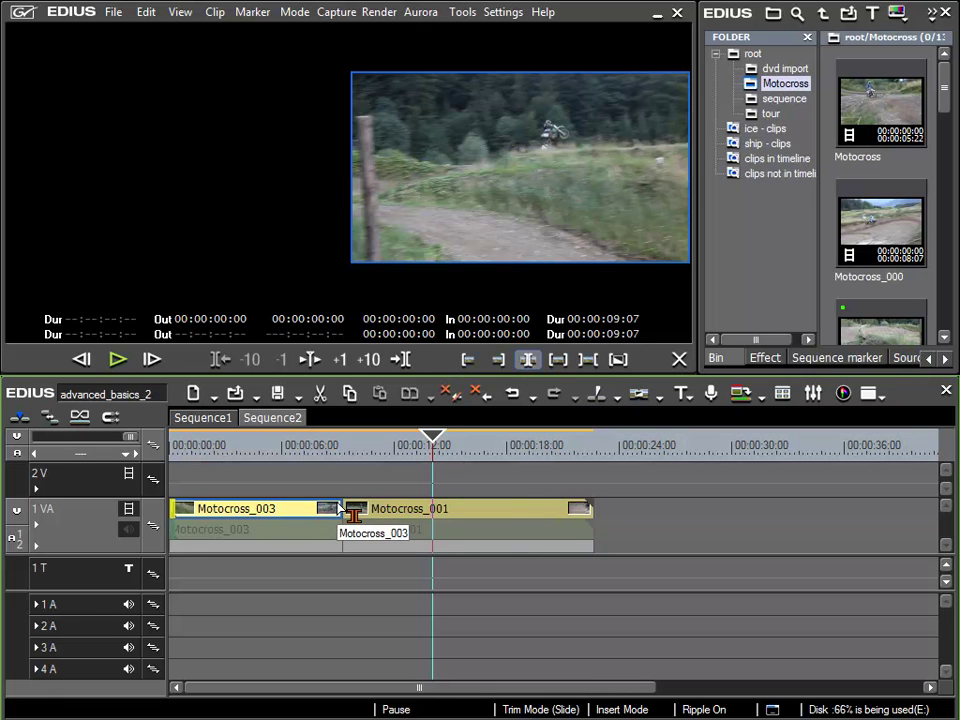
{"action": "left_click", "coordinate": [498, 362]}
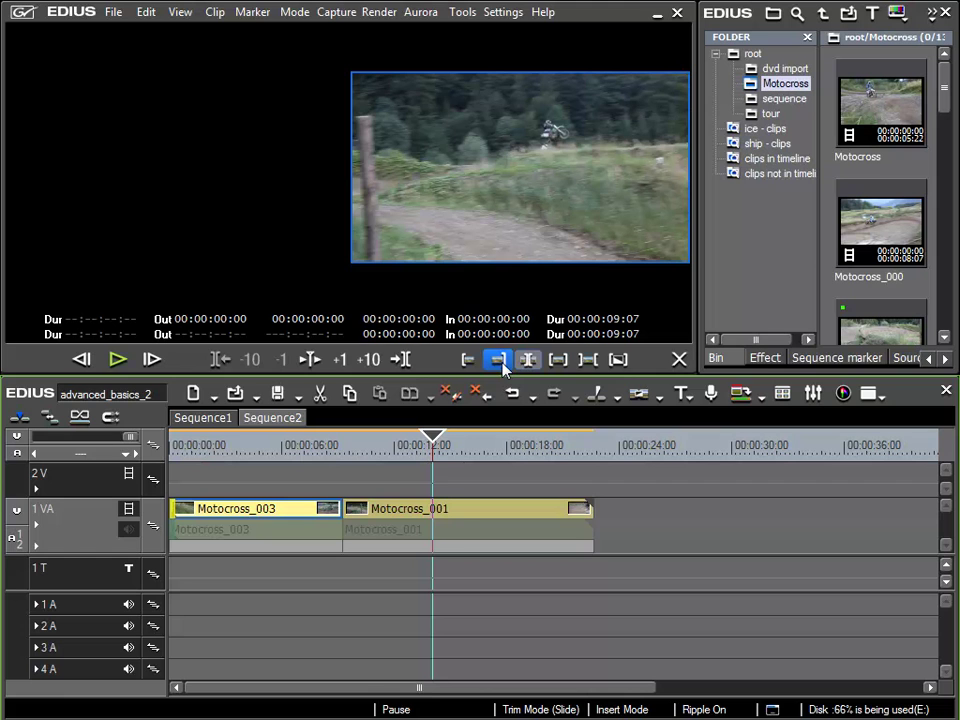
{"action": "left_click", "coordinate": [503, 369]}
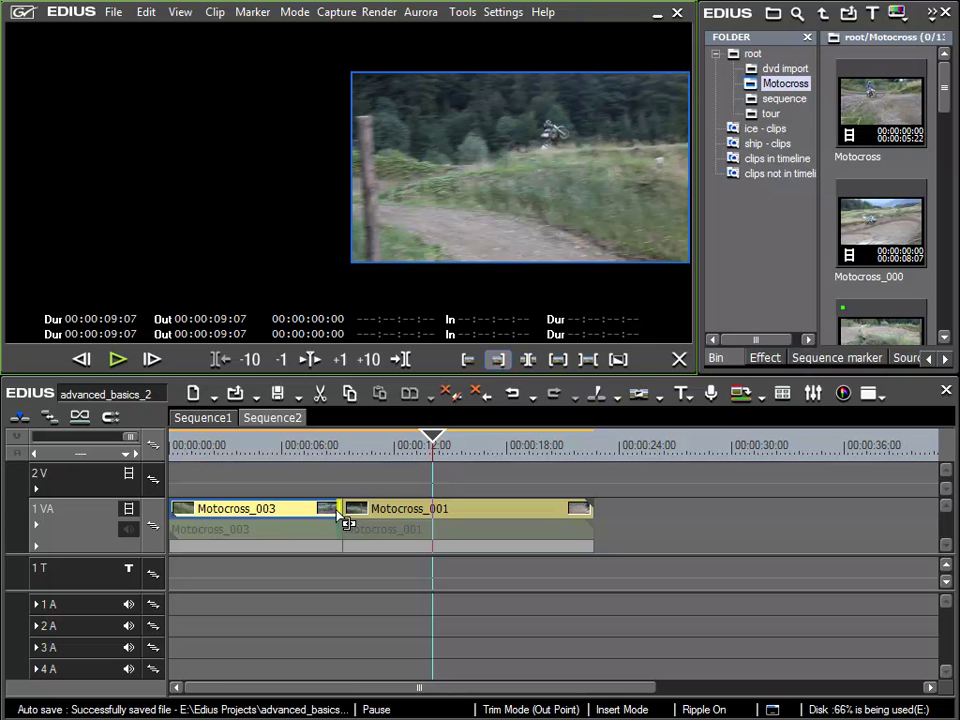
Trim Motocross_003's out point back to 00:00:05:17, shortening it by 00:00:03:15
{"action": "left_click", "coordinate": [343, 518]}
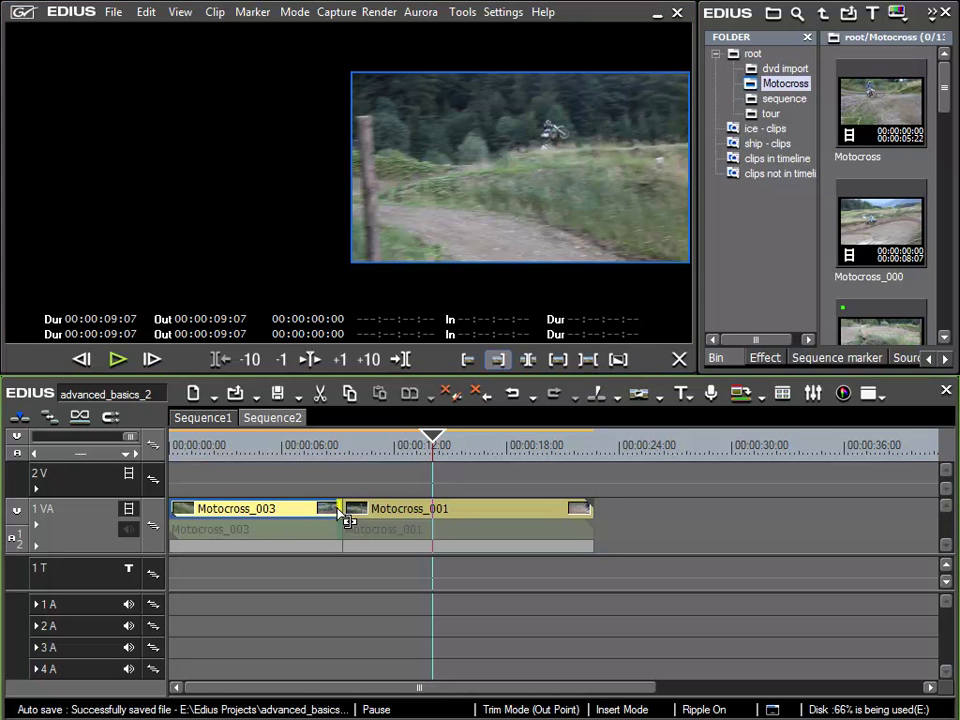
{"action": "mouse_move", "coordinate": [345, 518]}
{"action": "left_mouse_down"}
{"action": "mouse_move", "coordinate": [336, 519]}
{"action": "mouse_move", "coordinate": [355, 522]}
{"action": "mouse_move", "coordinate": [343, 523]}
{"action": "left_mouse_up"}
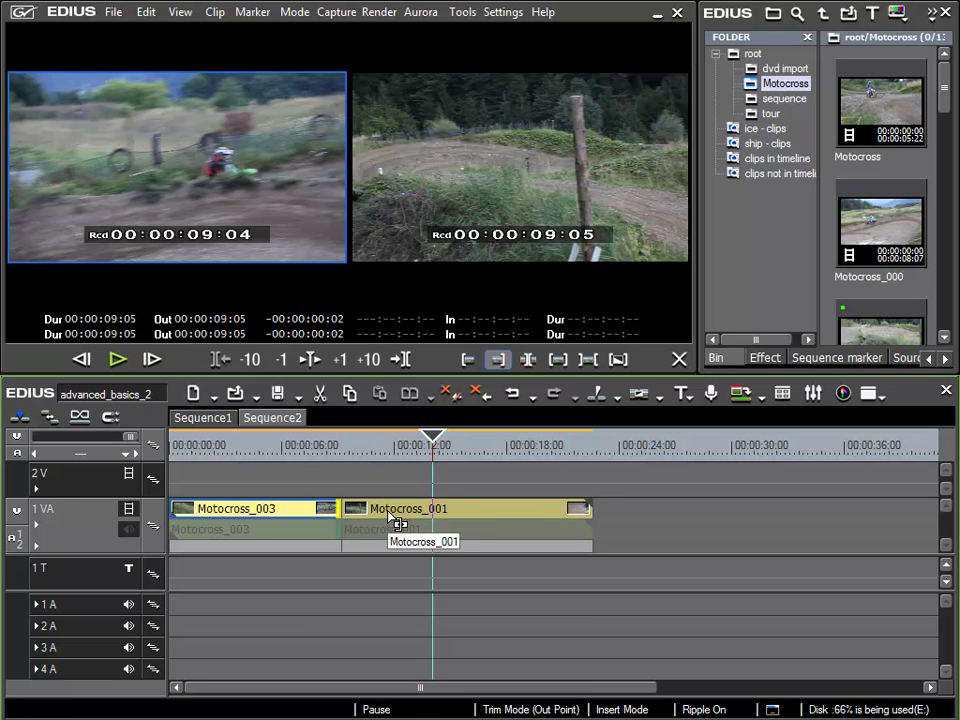
{"action": "left_click_drag", "start_coordinate": [337, 510], "coordinate": [340, 510]}
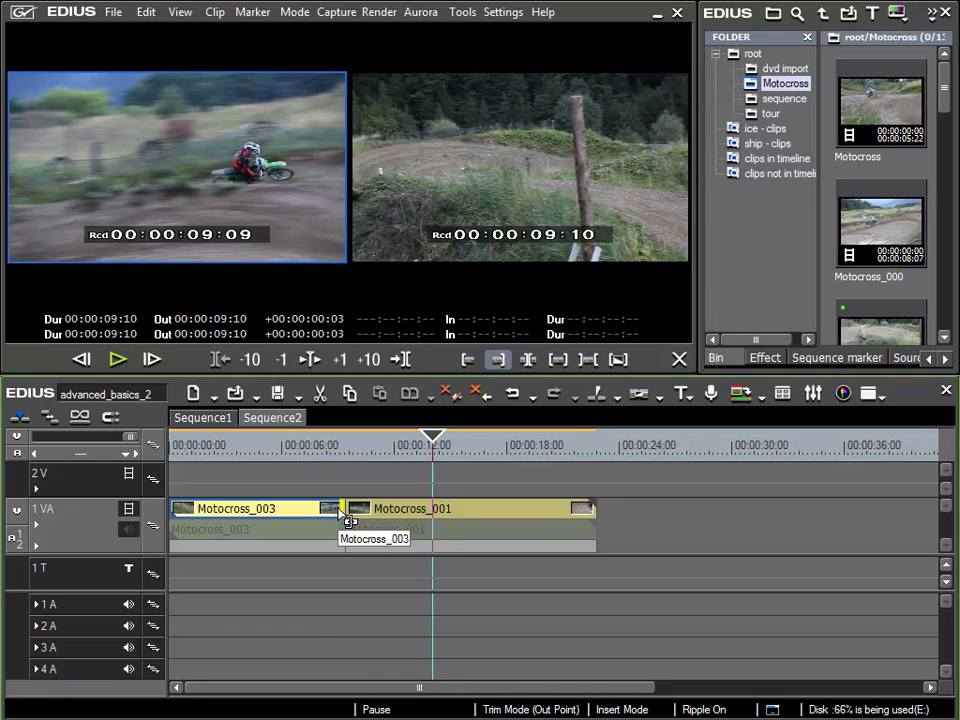
{"action": "left_click_drag", "start_coordinate": [352, 518], "coordinate": [285, 520]}
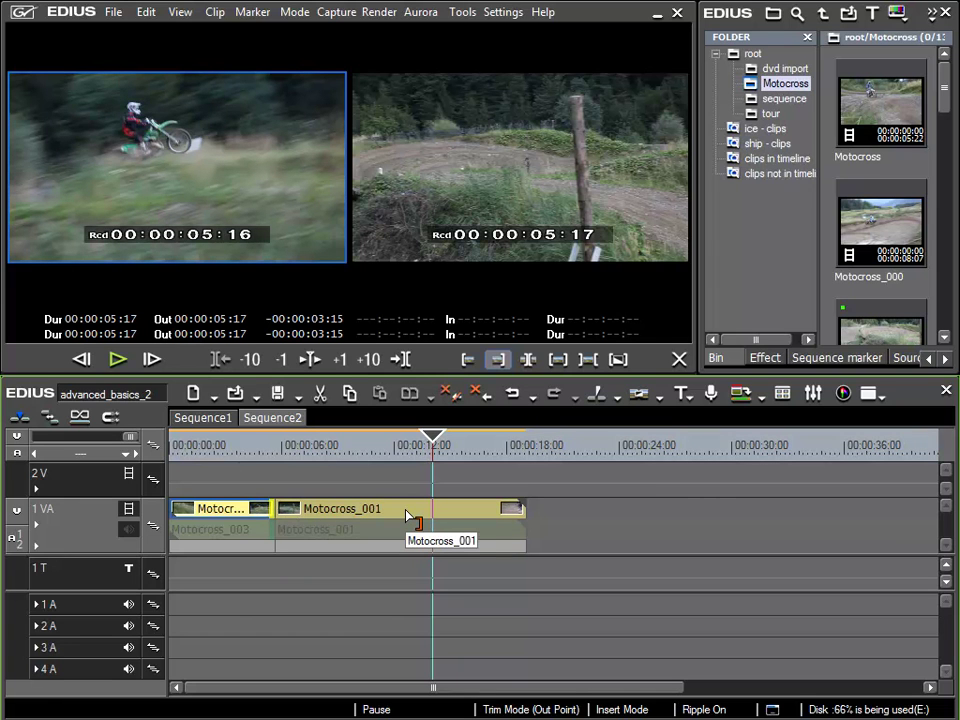
Use In Point trim to start Motocross_001 at source 00:00:14:18, running 00:00:08:19
{"action": "left_click", "coordinate": [408, 516]}
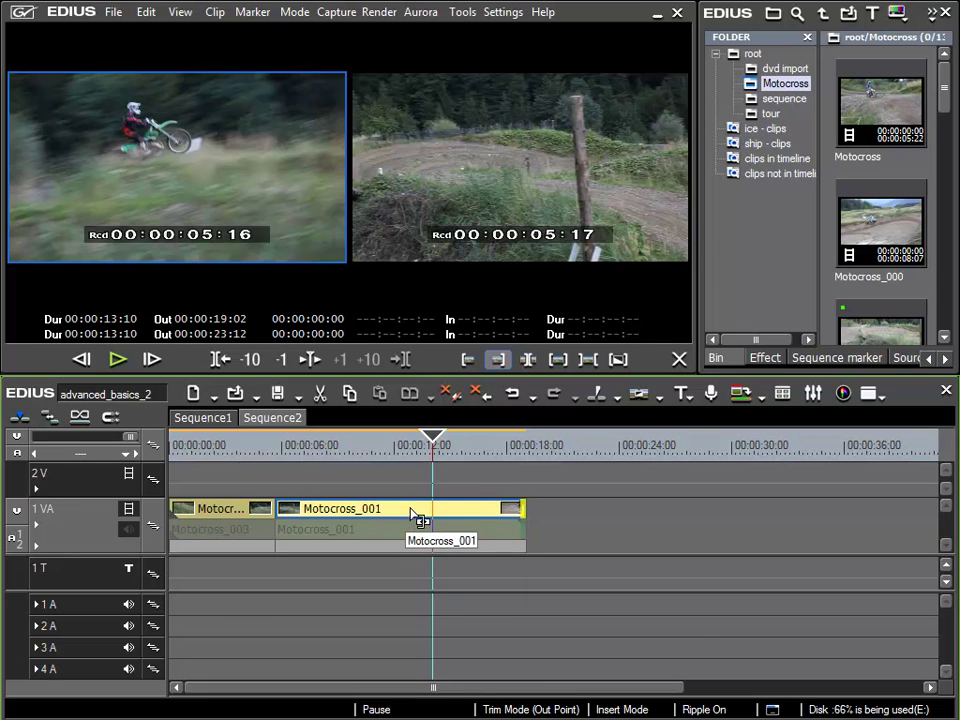
{"action": "left_click", "coordinate": [469, 360]}
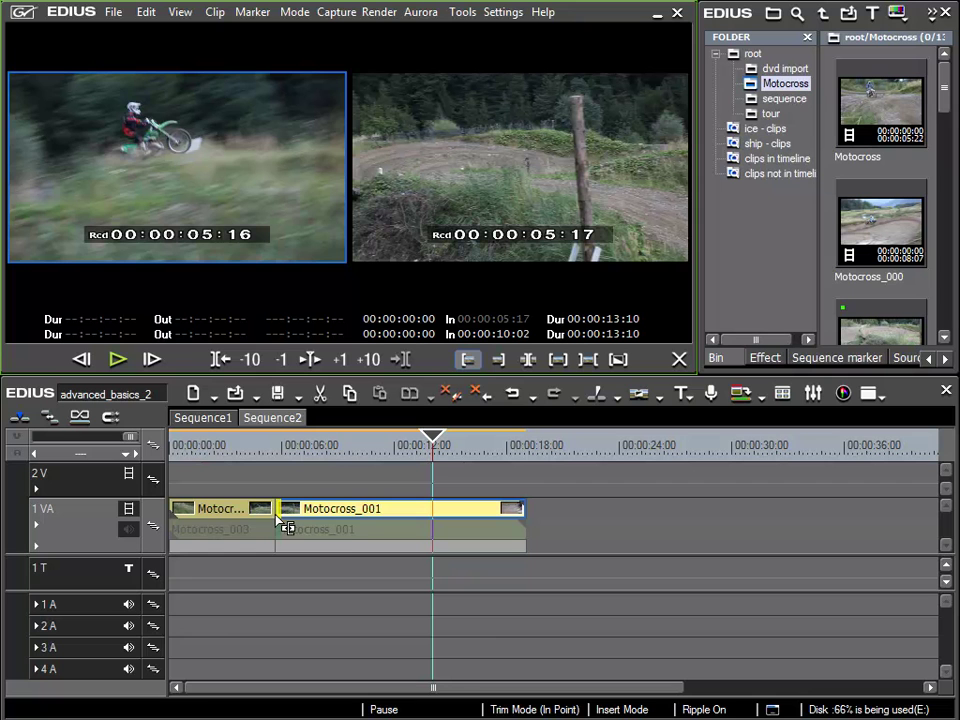
{"action": "left_click", "coordinate": [289, 521]}
{"action": "left_click_drag", "start_coordinate": [289, 520], "coordinate": [372, 525]}
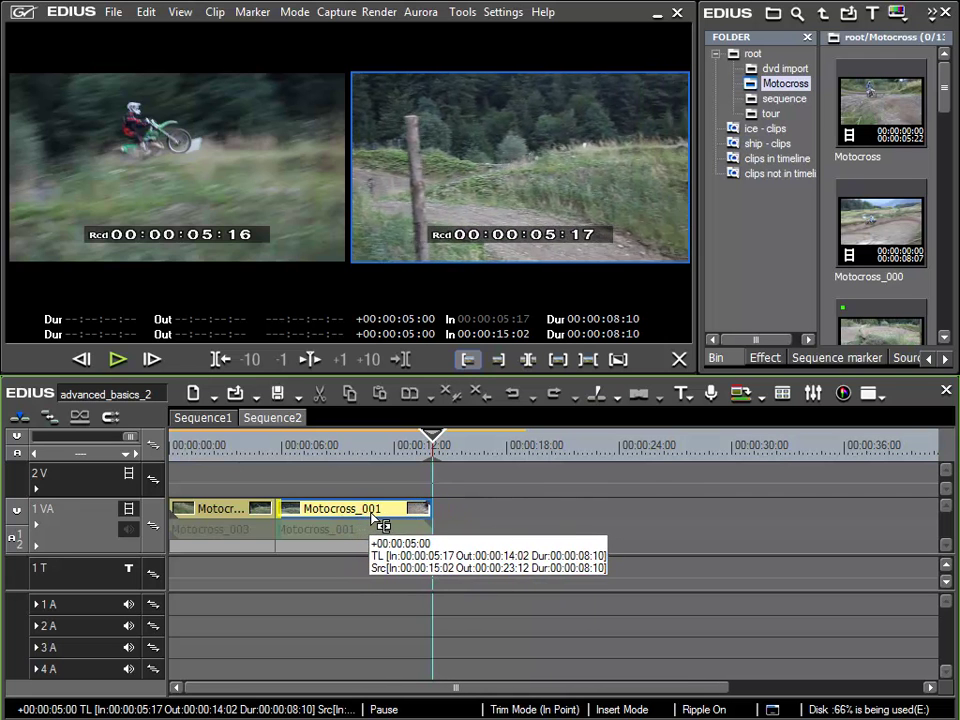
{"action": "left_click_drag", "start_coordinate": [374, 518], "coordinate": [364, 520]}
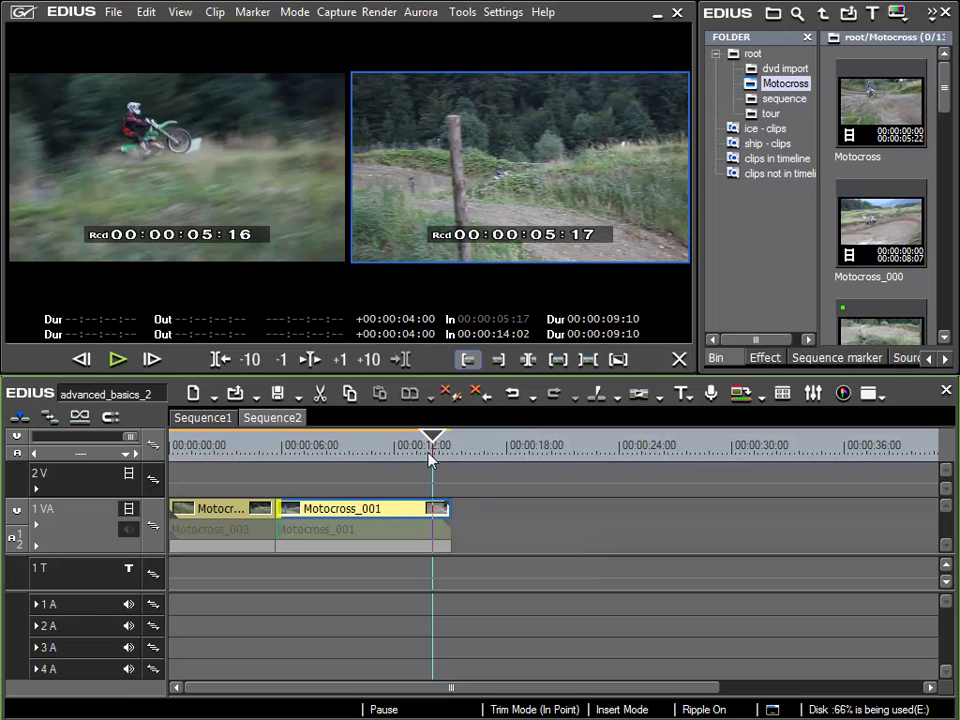
{"action": "left_click", "coordinate": [203, 452]}
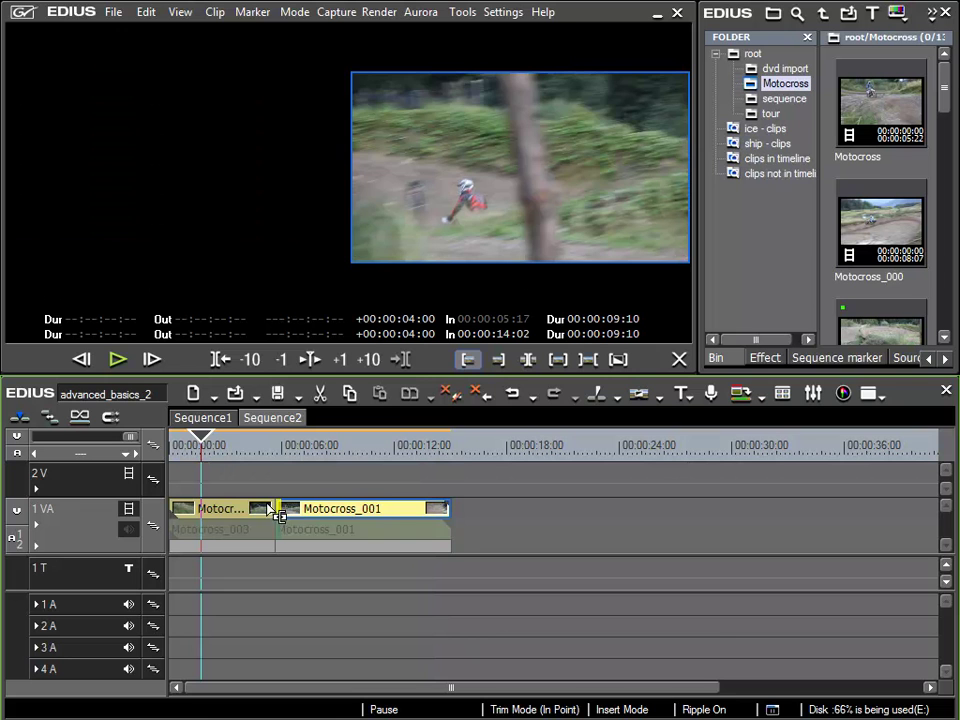
{"action": "mouse_move", "coordinate": [300, 522]}
{"action": "left_mouse_down"}
{"action": "mouse_move", "coordinate": [320, 520]}
{"action": "mouse_move", "coordinate": [312, 519]}
{"action": "left_mouse_up"}
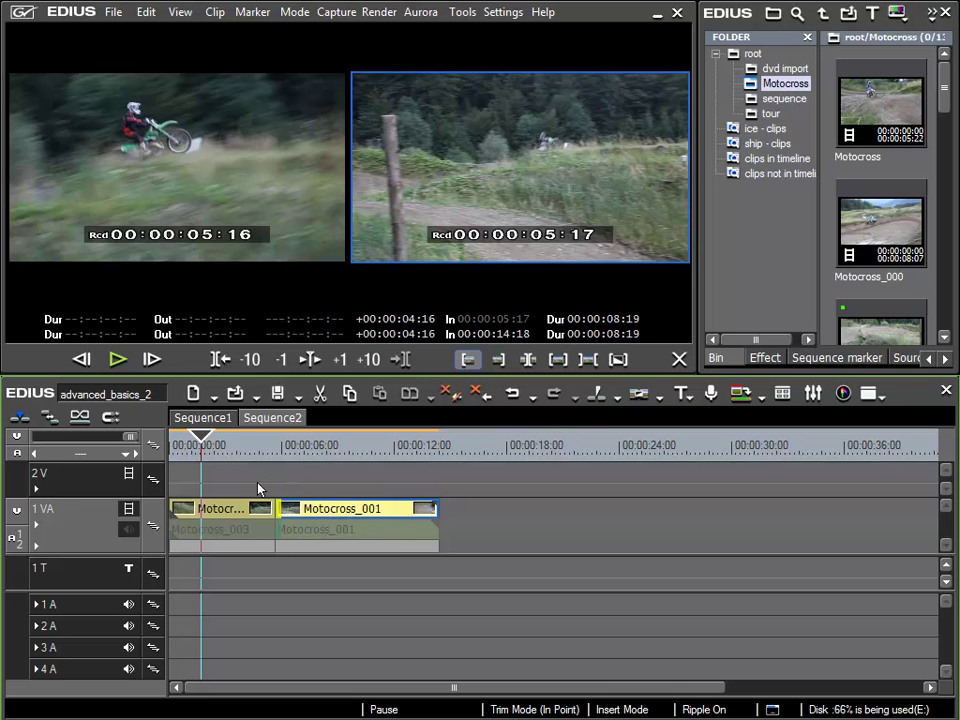
{"action": "left_click", "coordinate": [116, 362]}
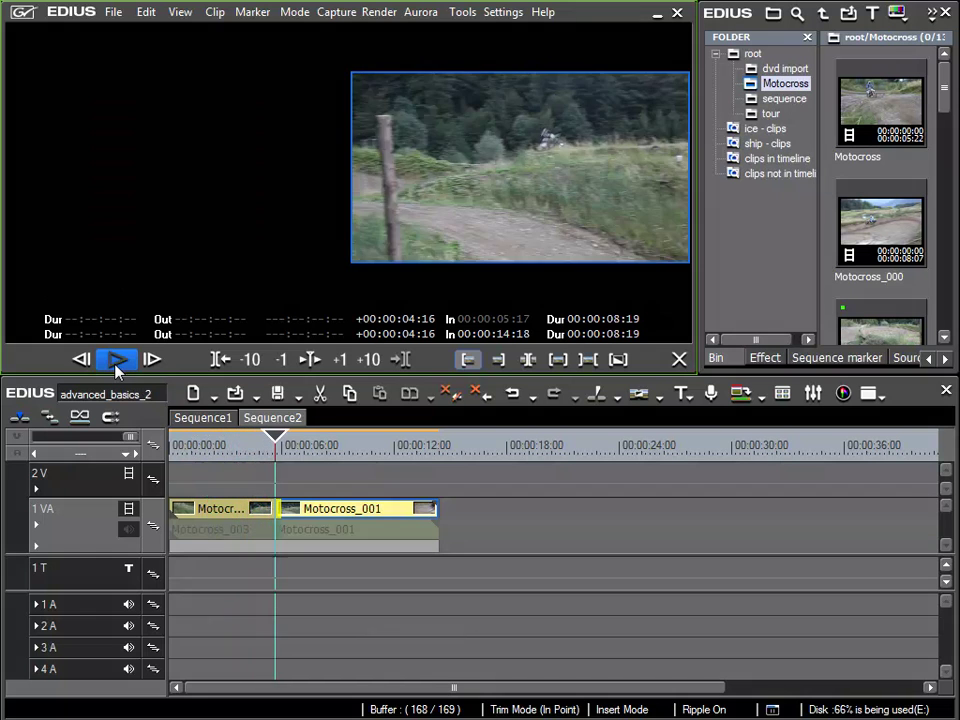
{"action": "left_click", "coordinate": [105, 364]}
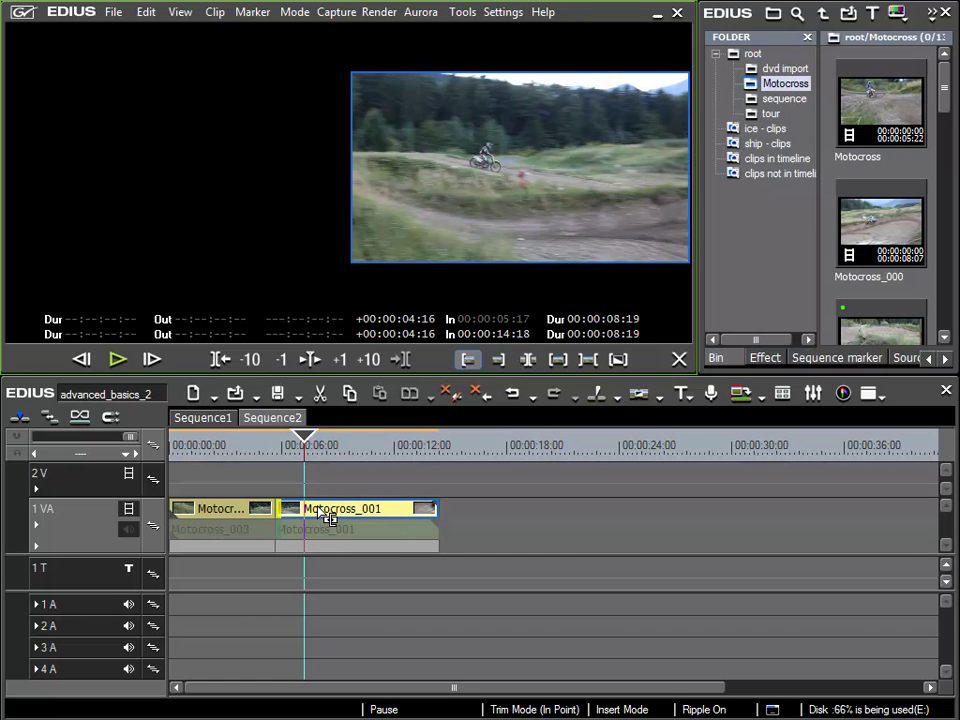
Trim Motocross_001's start +10 frames, then back frame by frame to source 00:00:14:20
{"action": "left_click_drag", "start_coordinate": [329, 518], "coordinate": [330, 519]}
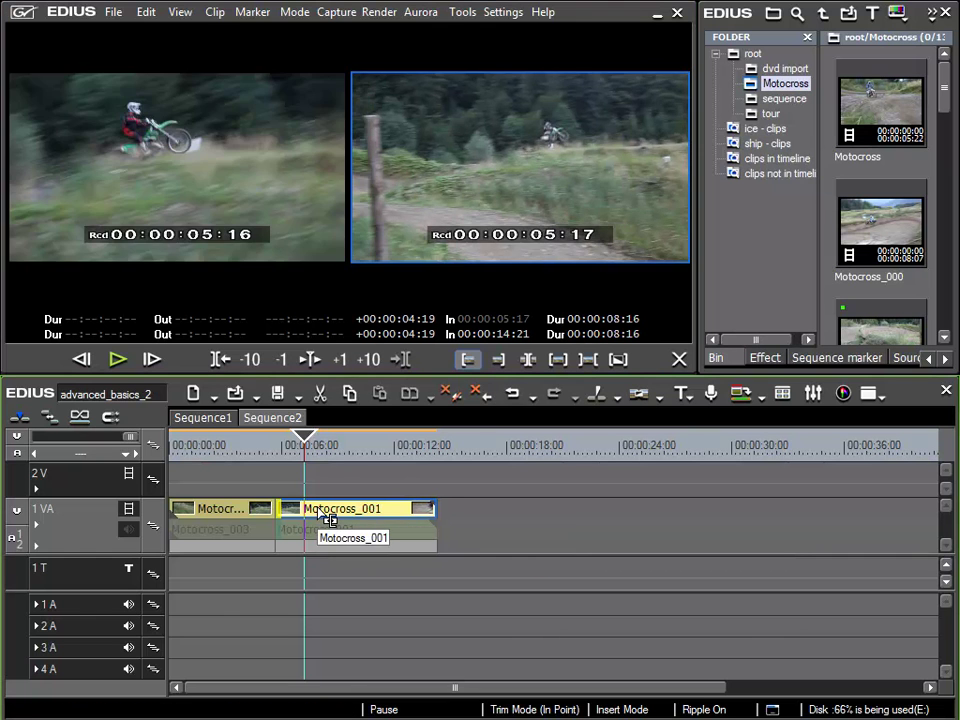
{"action": "key", "text": "slash"}
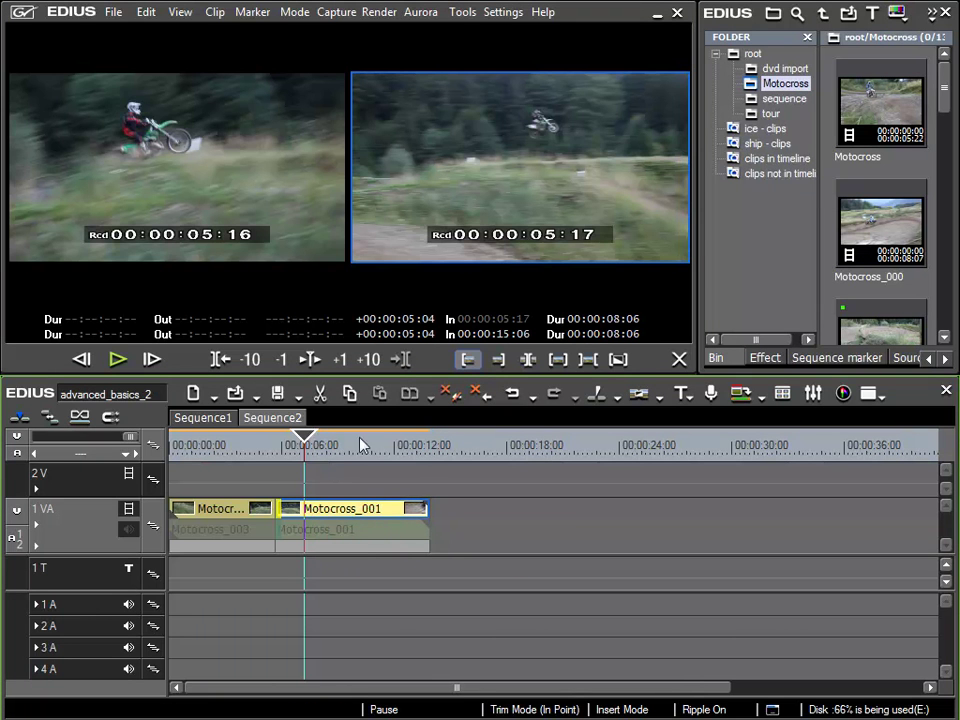
{"action": "left_click", "coordinate": [281, 359]}
{"action": "left_click", "coordinate": [281, 359]}
{"action": "left_click", "coordinate": [281, 359]}
{"action": "left_click", "coordinate": [281, 359]}
{"action": "left_click", "coordinate": [281, 359]}
{"action": "left_click", "coordinate": [281, 359]}
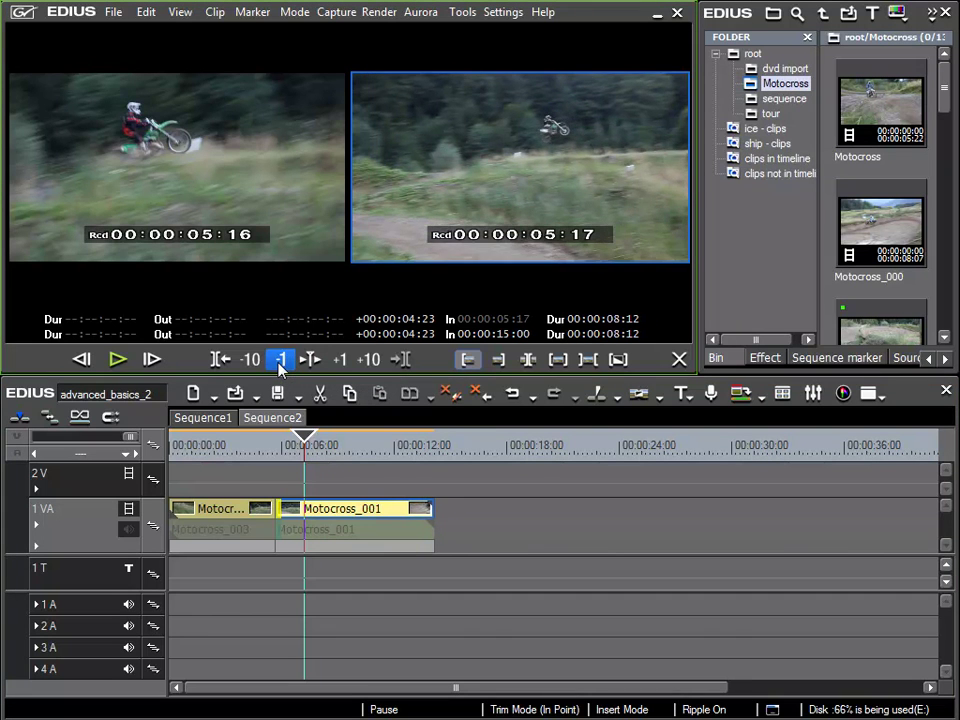
{"action": "left_click", "coordinate": [281, 359]}
{"action": "left_click", "coordinate": [280, 364]}
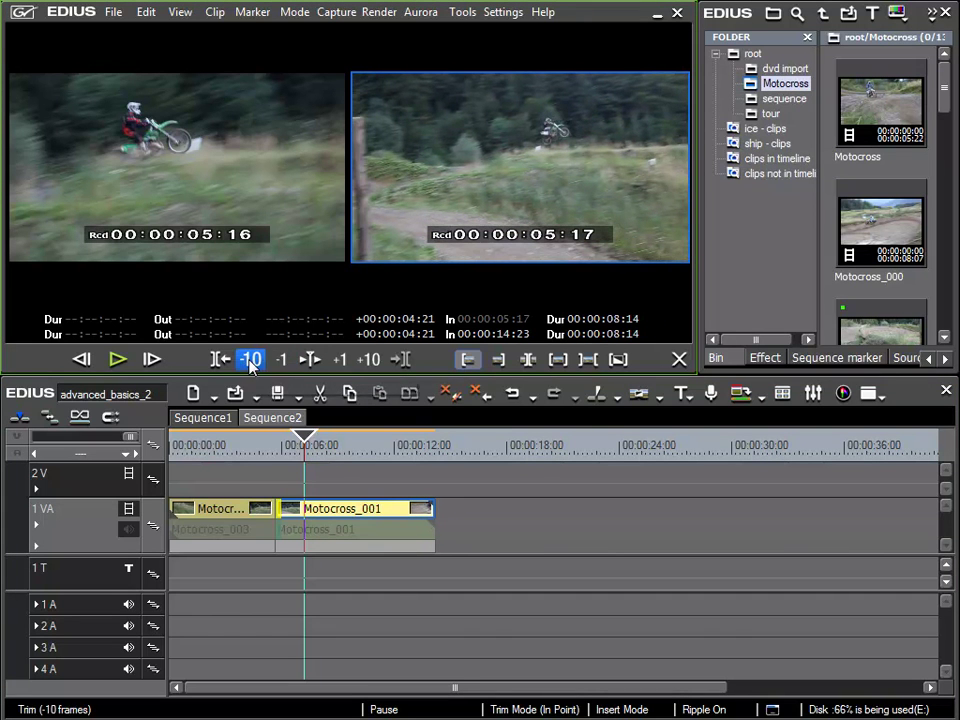
{"action": "left_click", "coordinate": [280, 359]}
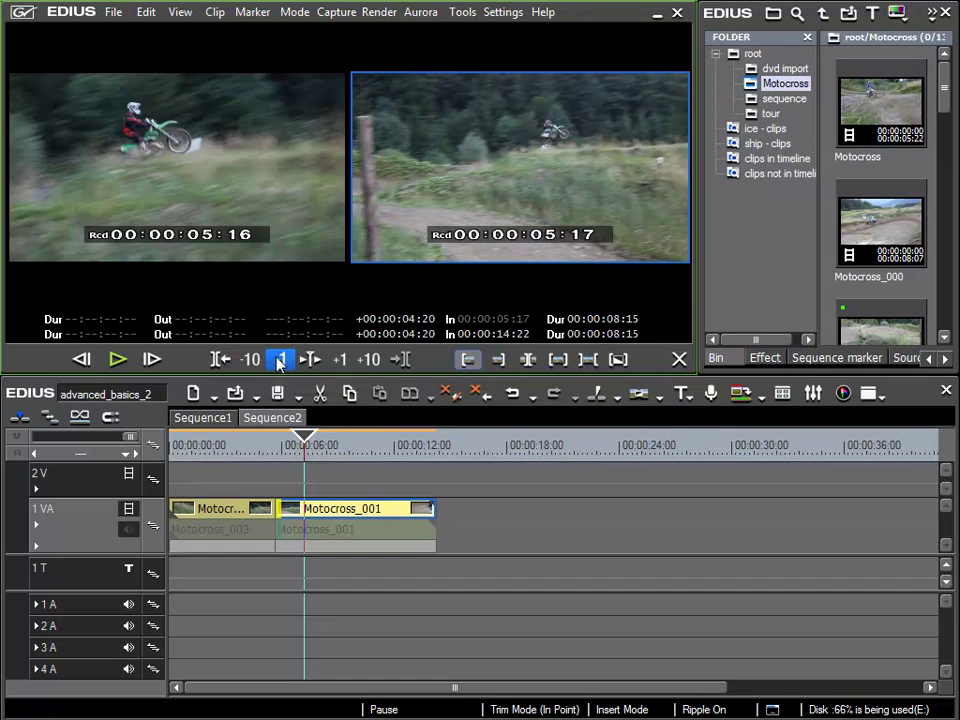
{"action": "left_click", "coordinate": [280, 359]}
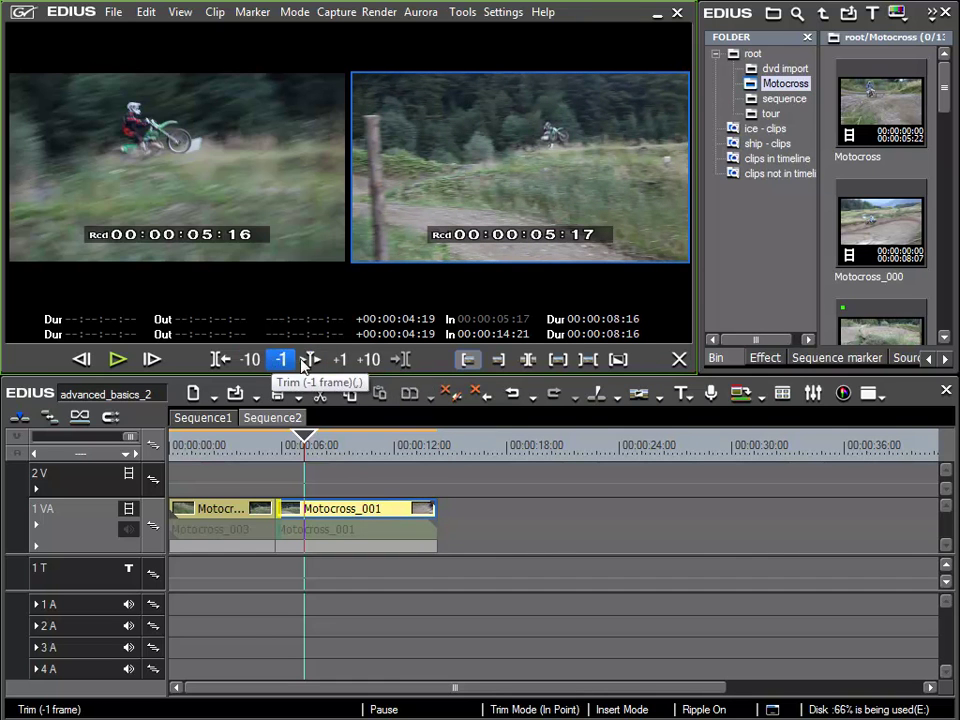
{"action": "left_click", "coordinate": [281, 361]}
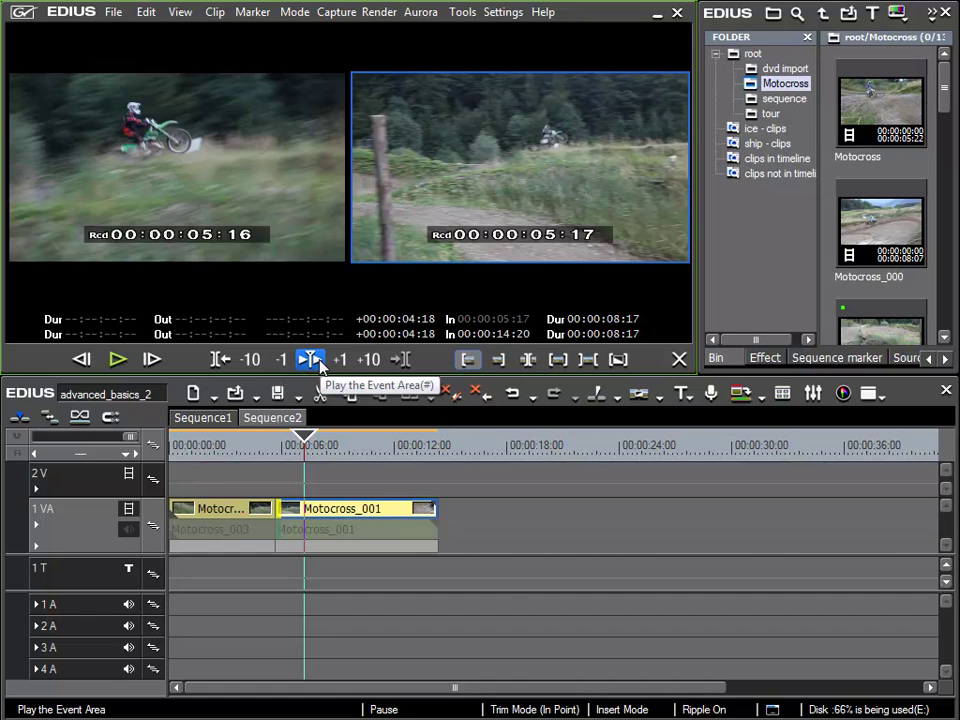
{"action": "left_click", "coordinate": [319, 362]}
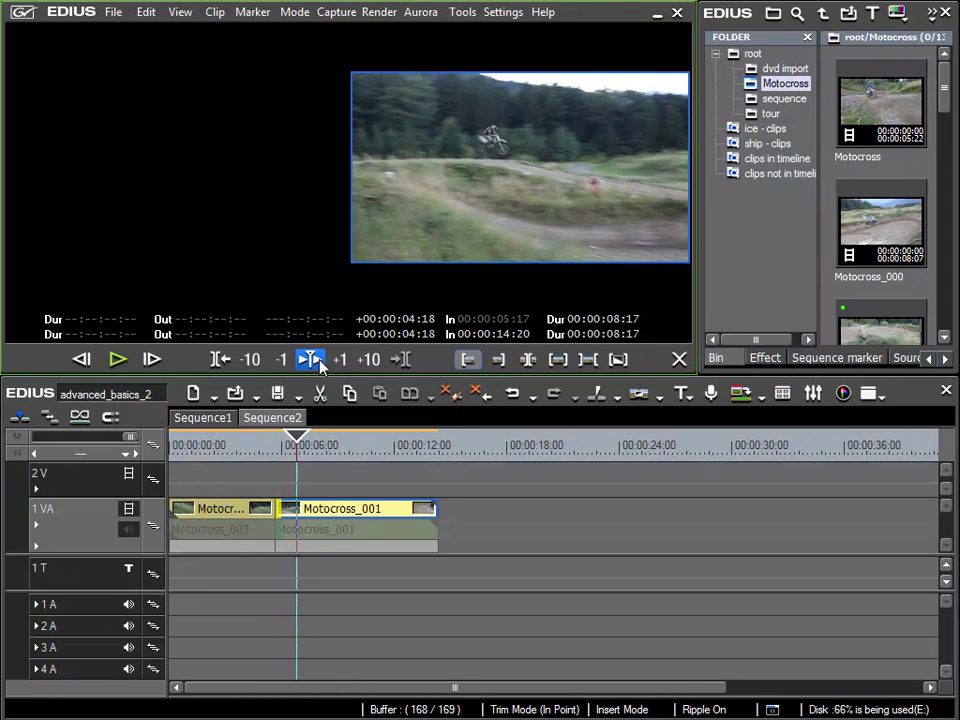
{"action": "left_click", "coordinate": [118, 360]}
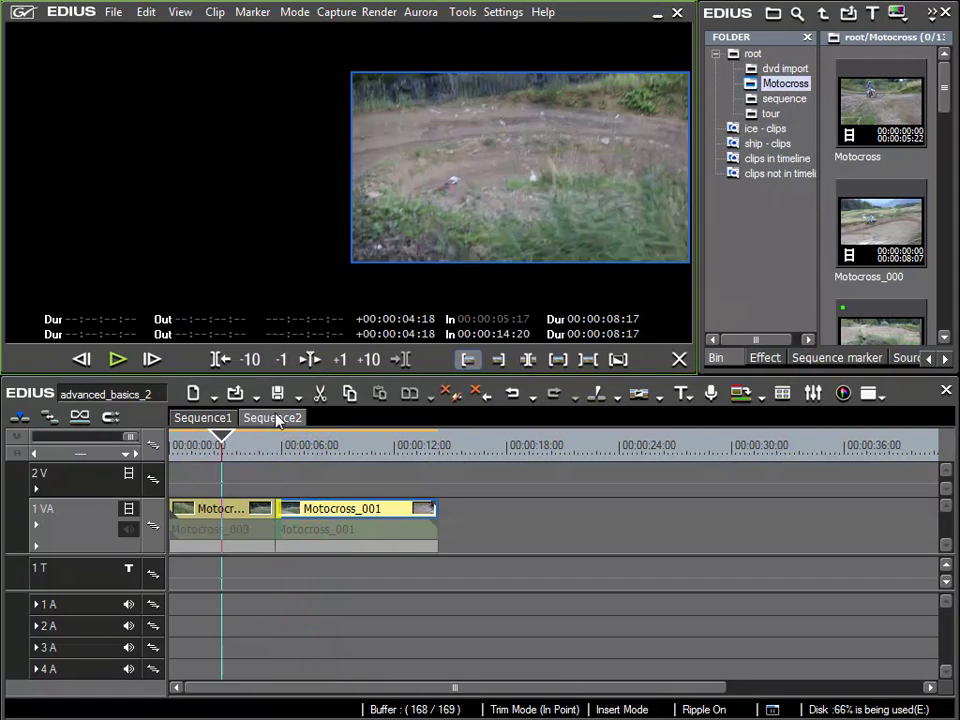
{"action": "left_click", "coordinate": [118, 360]}
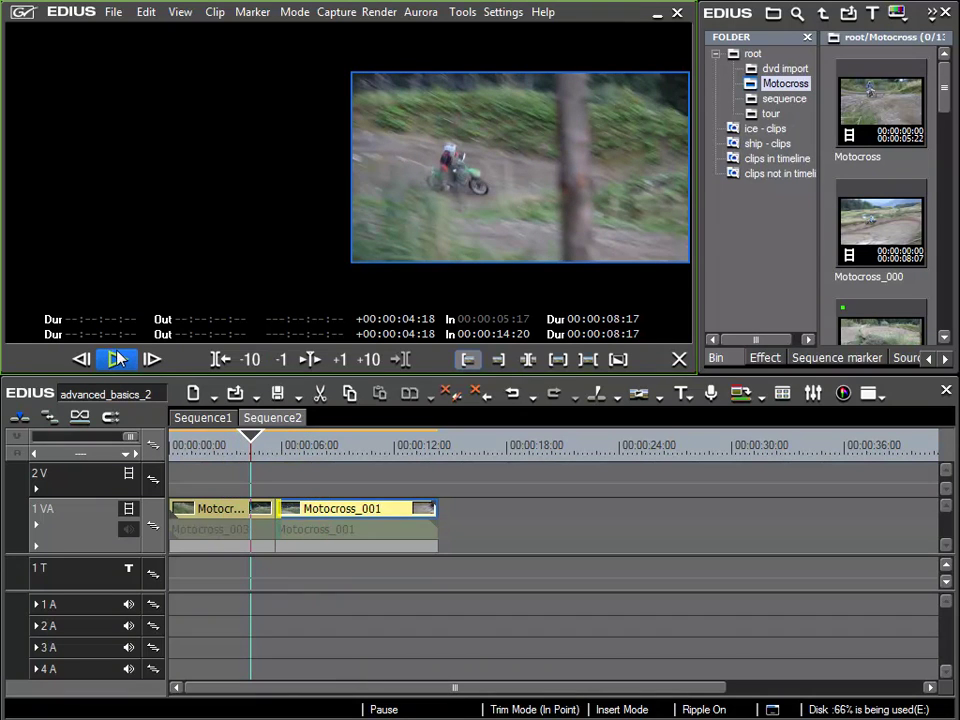